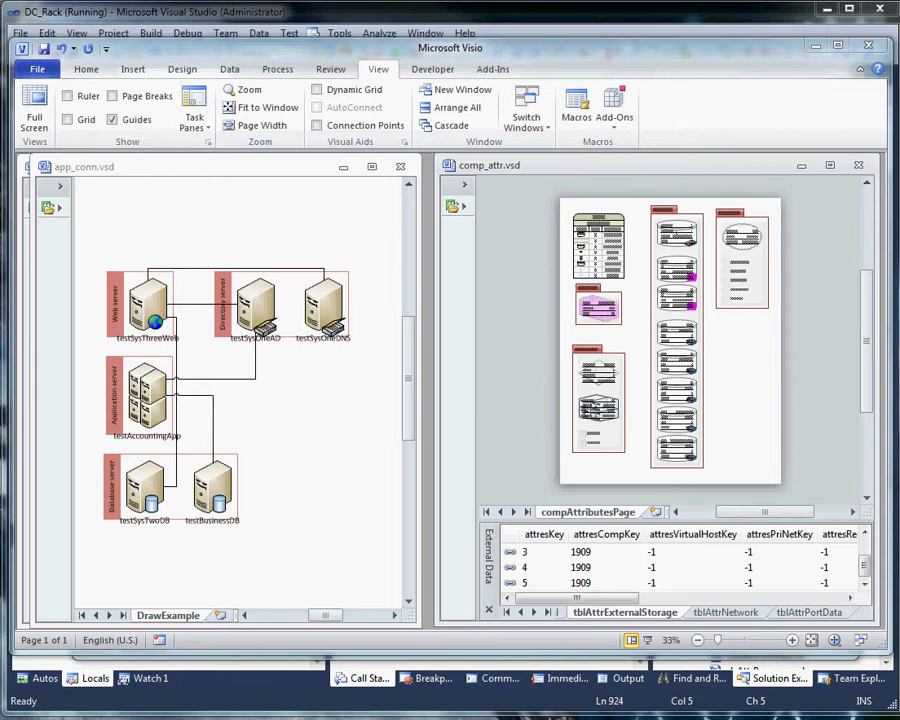
Compare the app_conn.vsd and comp_attr.vsd drawings, then bring up the dc_rack LinkAttributes database diagram.
left_click(256, 178)
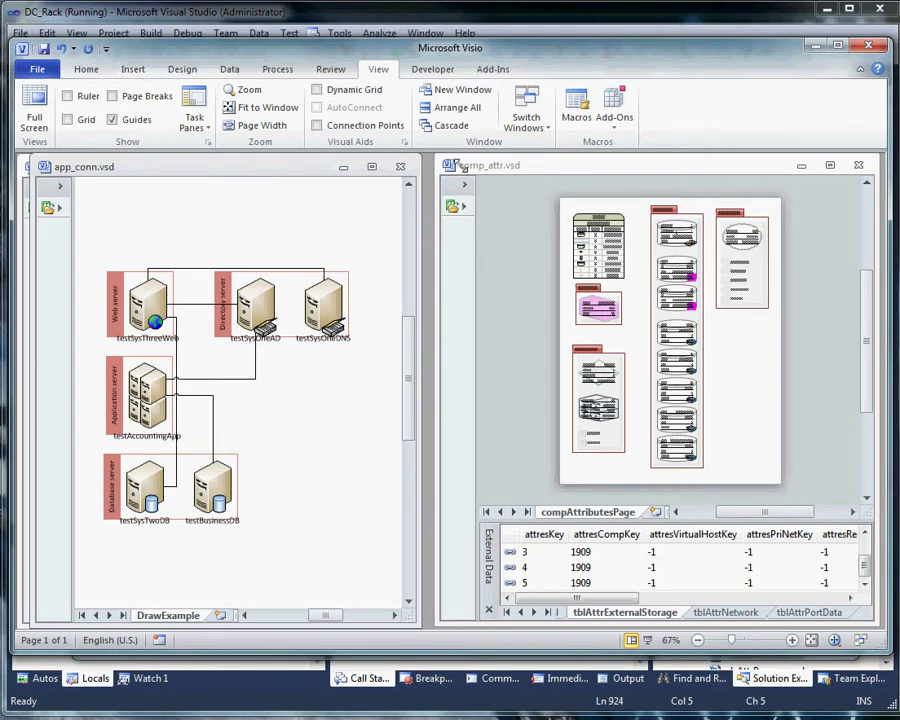
left_click(578, 174)
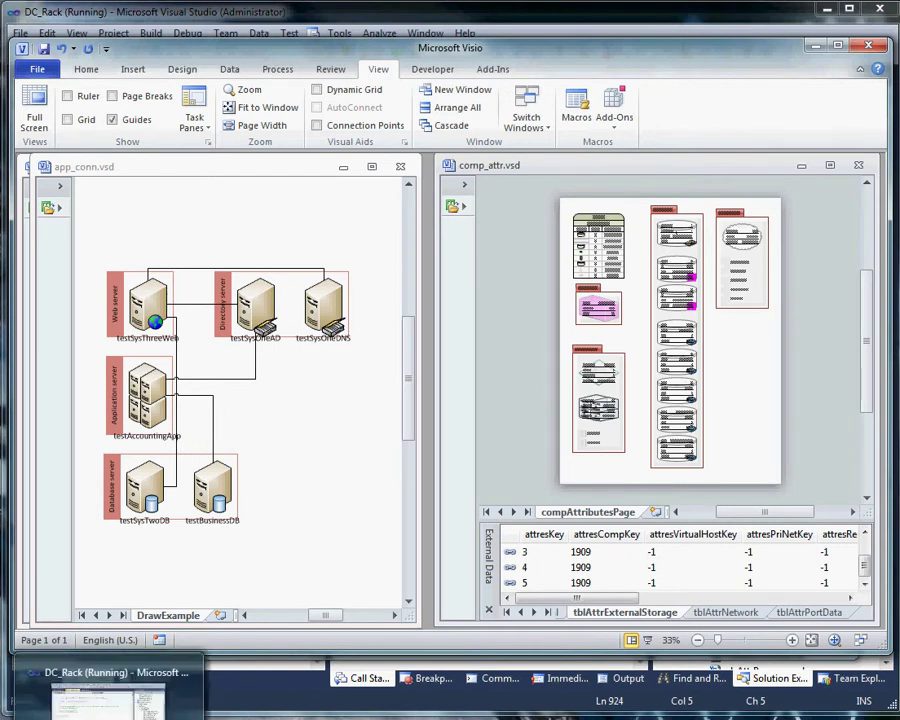
left_click(150, 690)
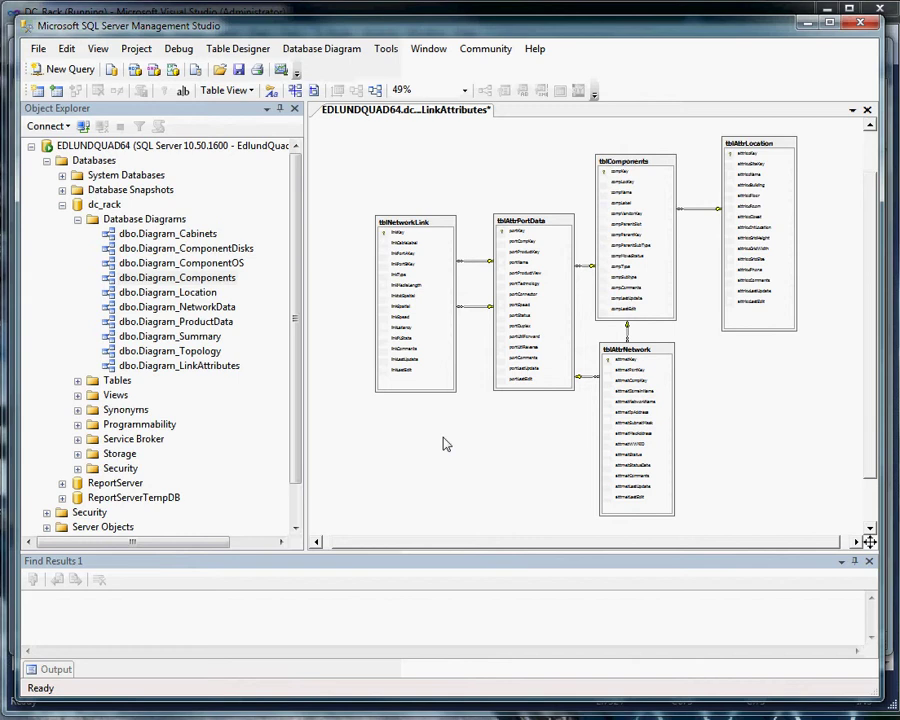
left_click(414, 224)
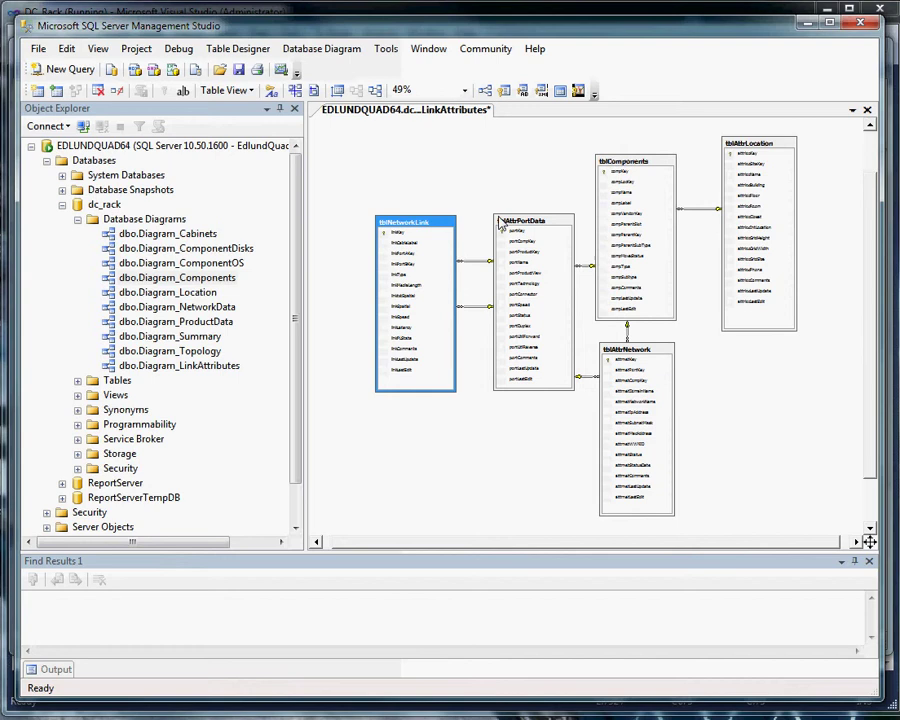
left_click(533, 224)
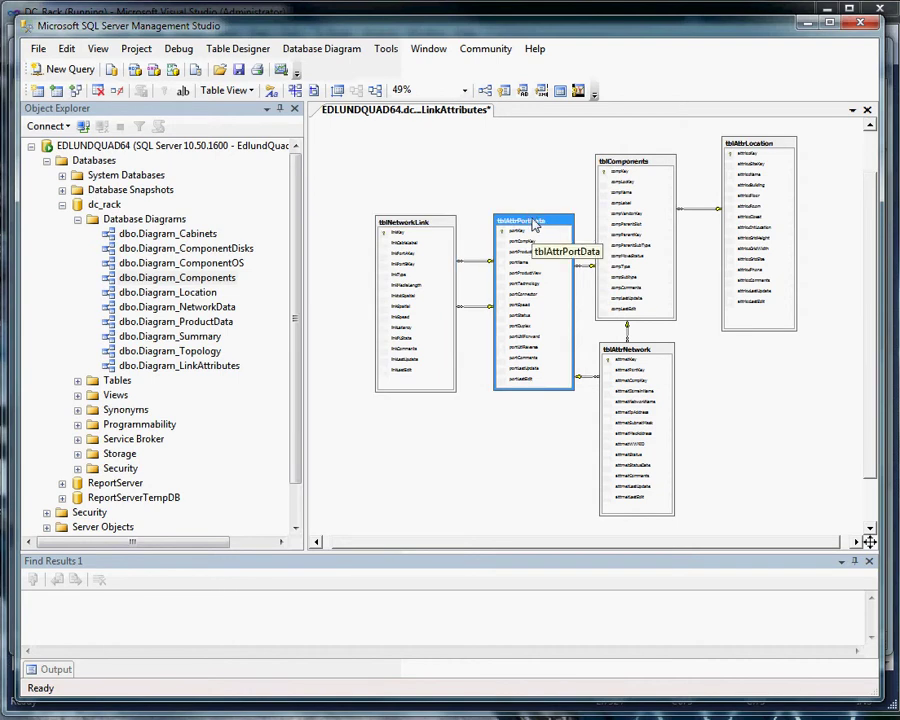
left_click(645, 163)
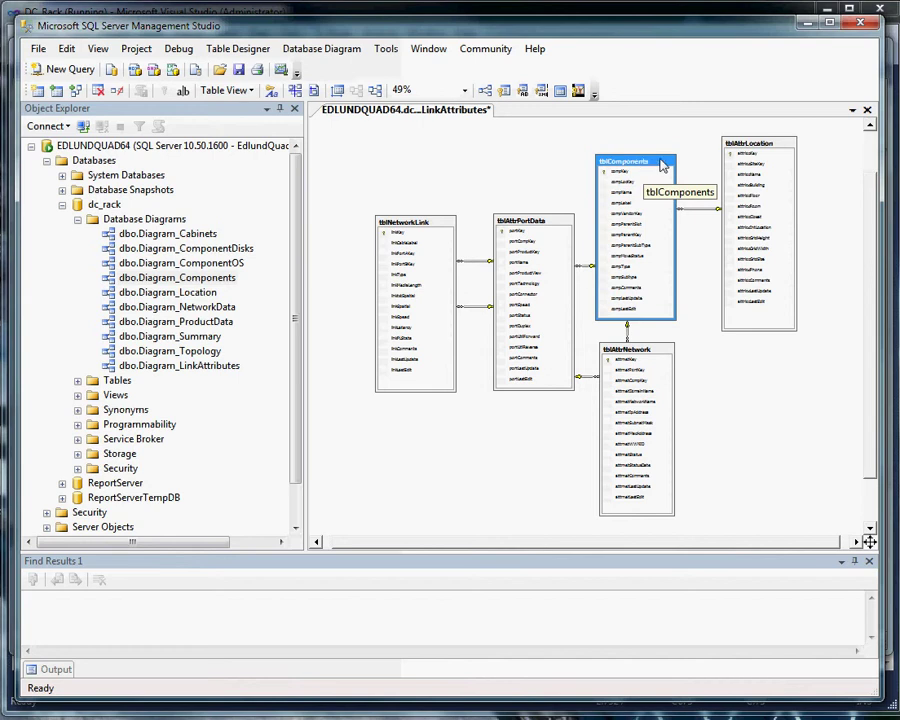
left_click(765, 148)
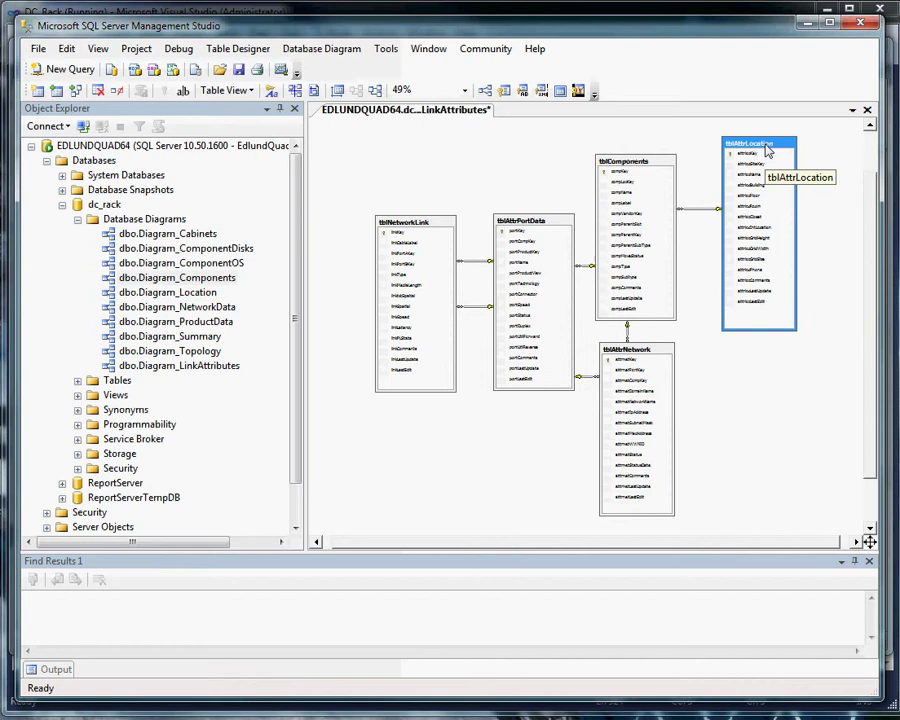
left_click(627, 167)
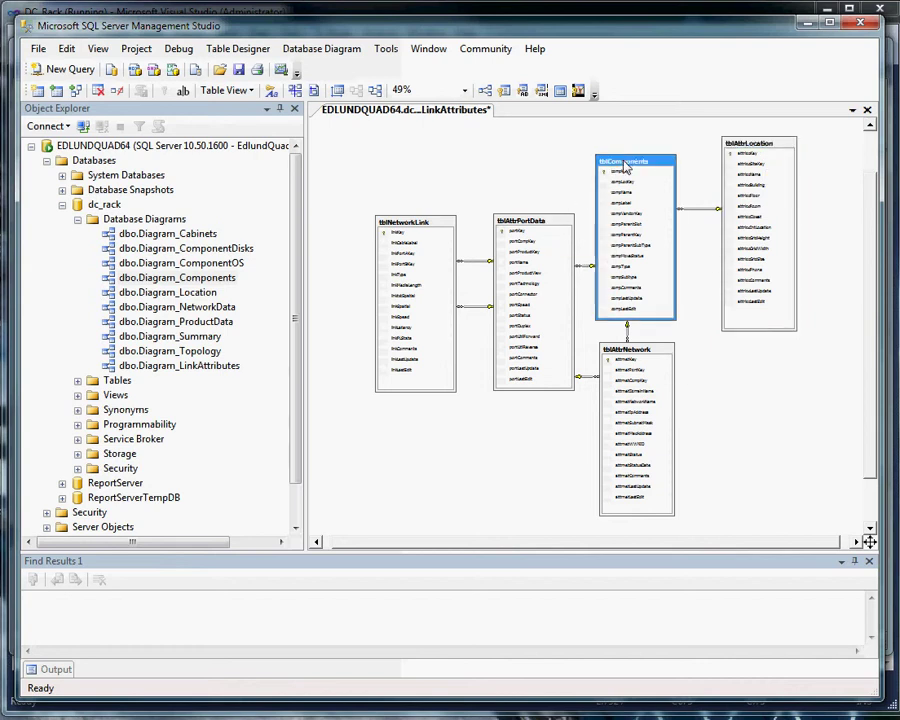
left_click(555, 224)
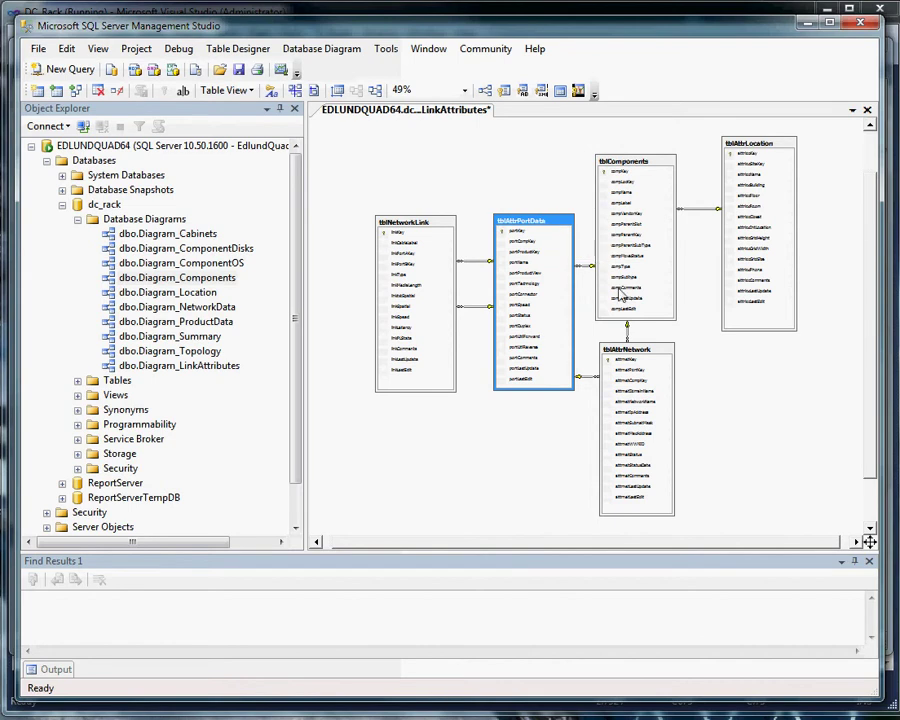
left_click(650, 345)
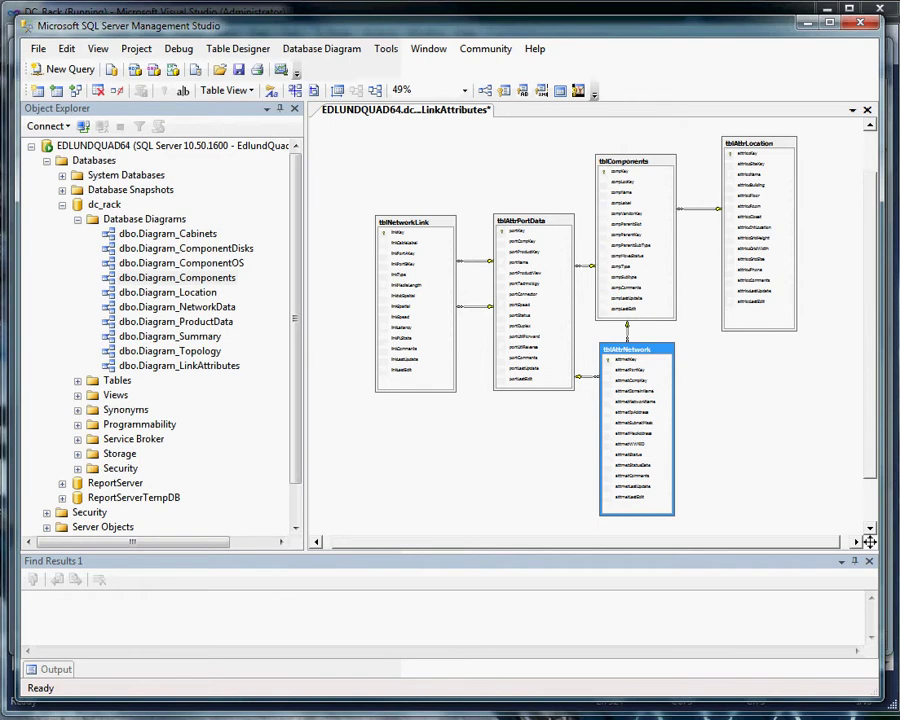
mouse_move(175, 716)
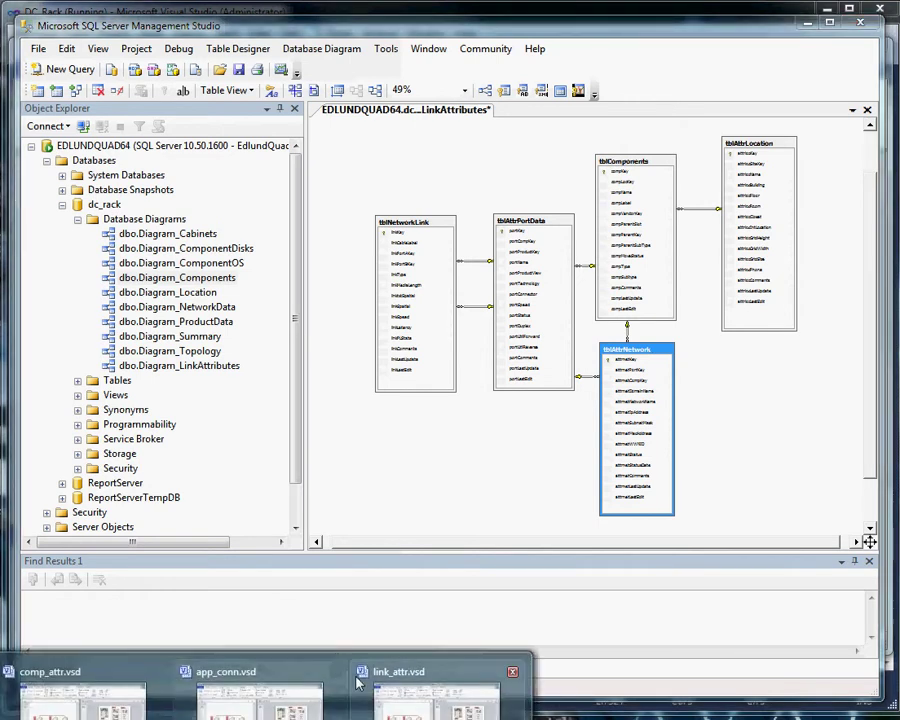
Back in Visio, move an item from the middle rack into the right-hand rack container.
left_click(250, 695)
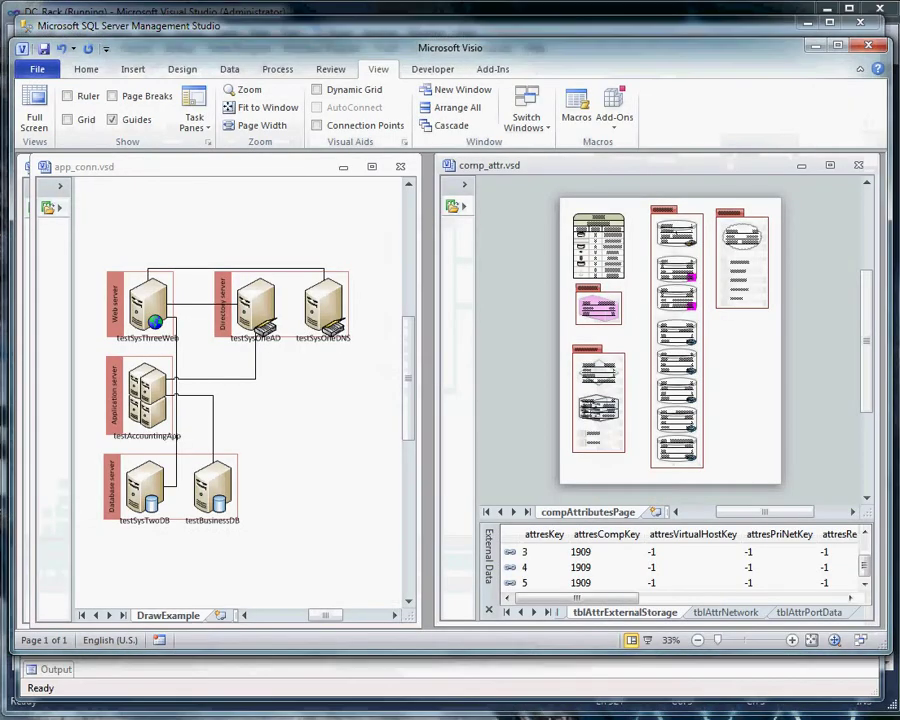
left_click(693, 338)
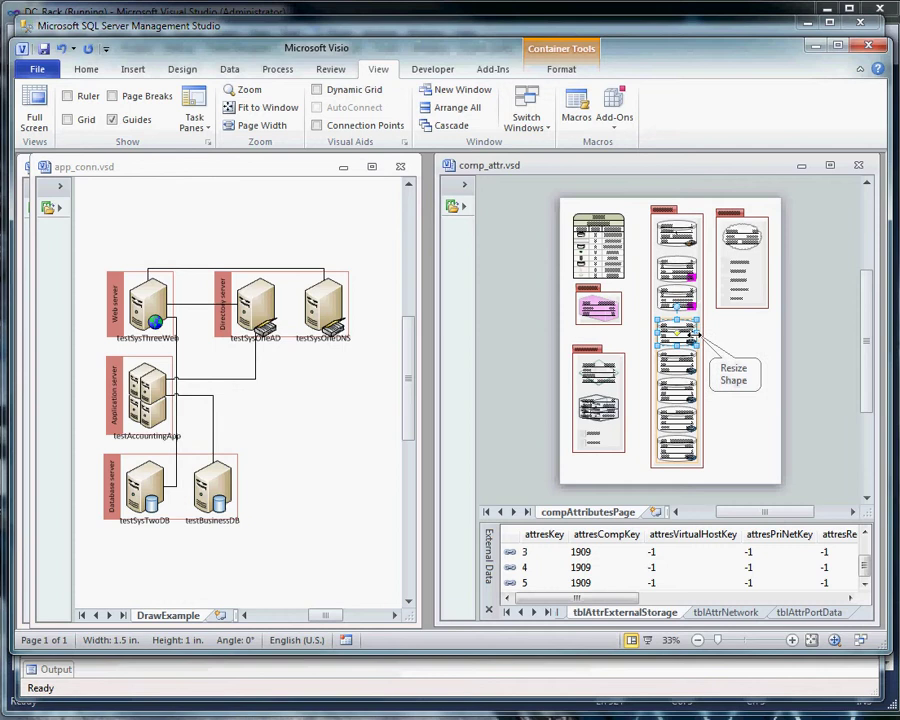
left_click_drag(693, 342, 742, 292)
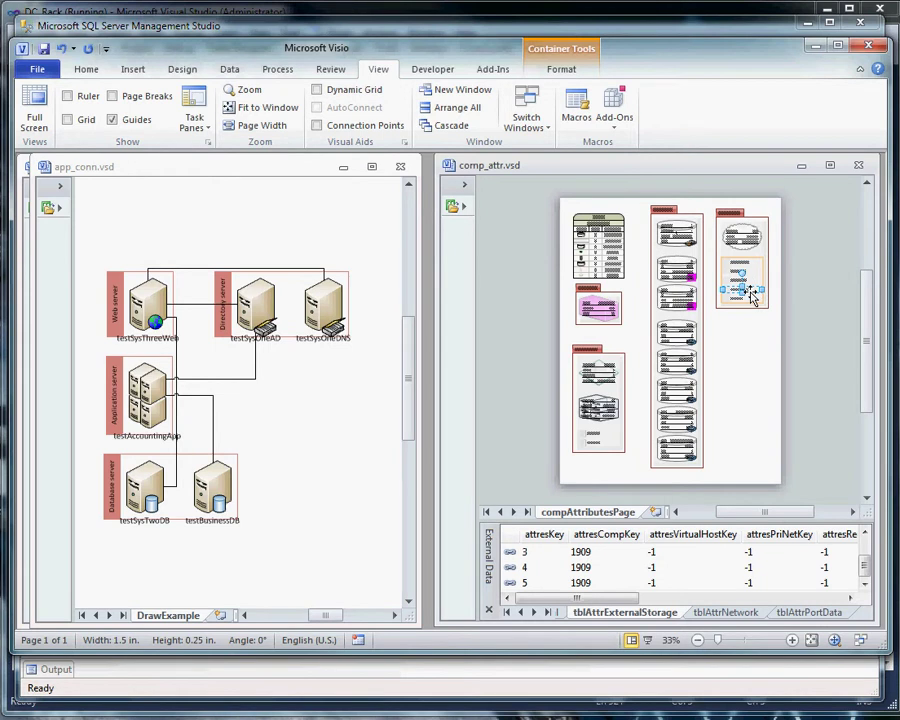
Zoom in and show port_com1_34's linked row in the tblAttrPortData External Data window.
scroll(752, 292, "up", 5)
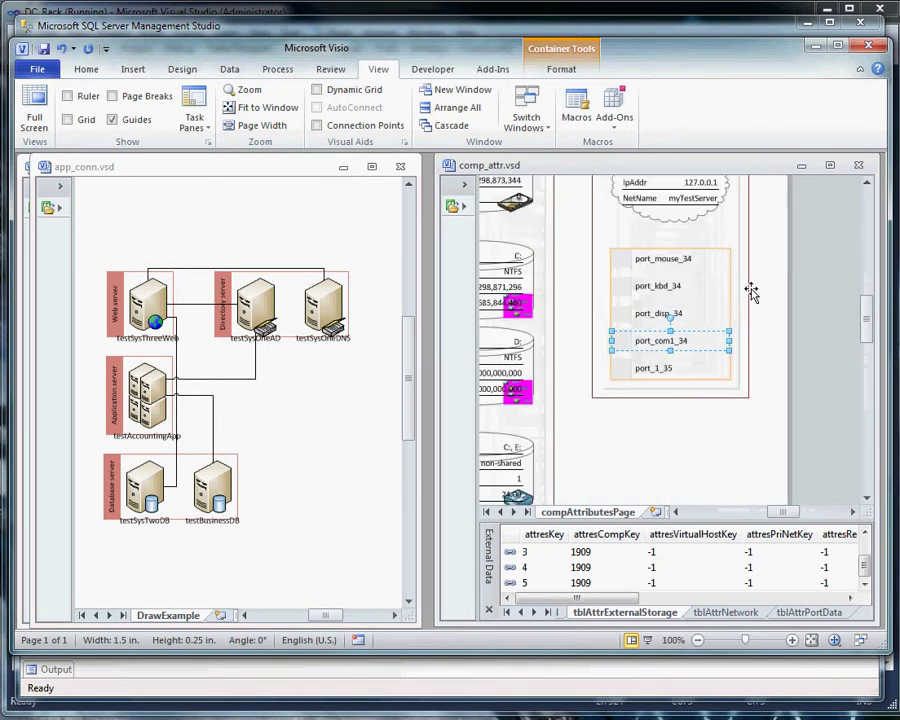
right_click(688, 342)
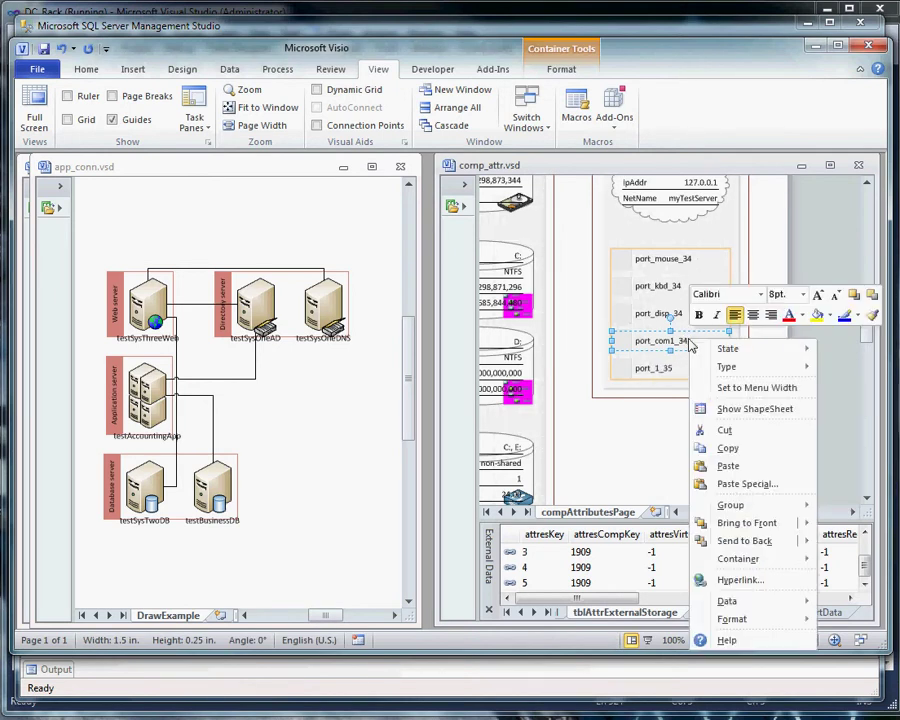
mouse_move(752, 604)
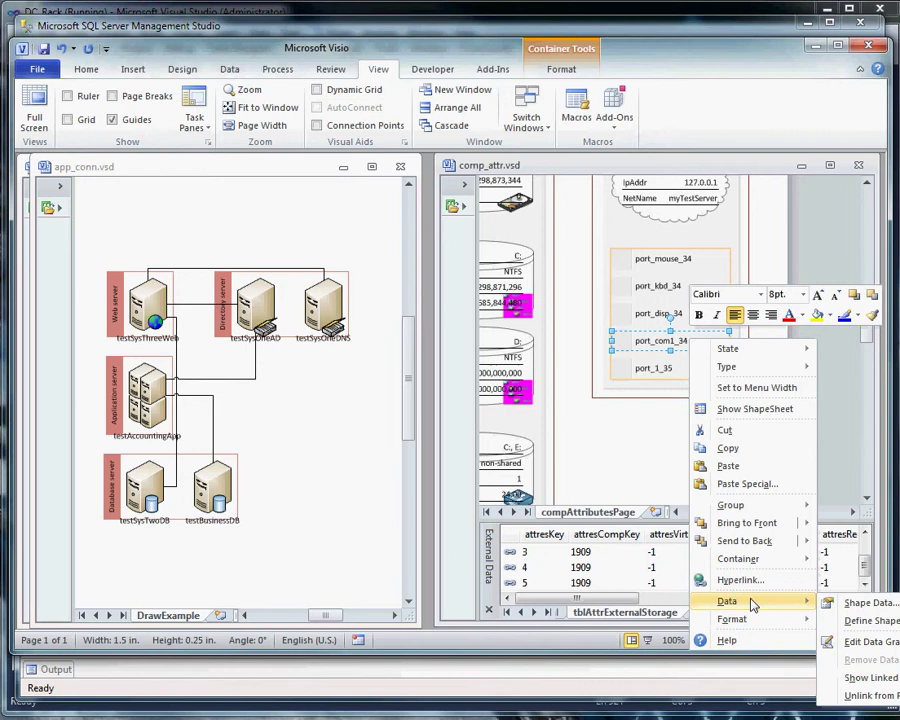
left_click(857, 680)
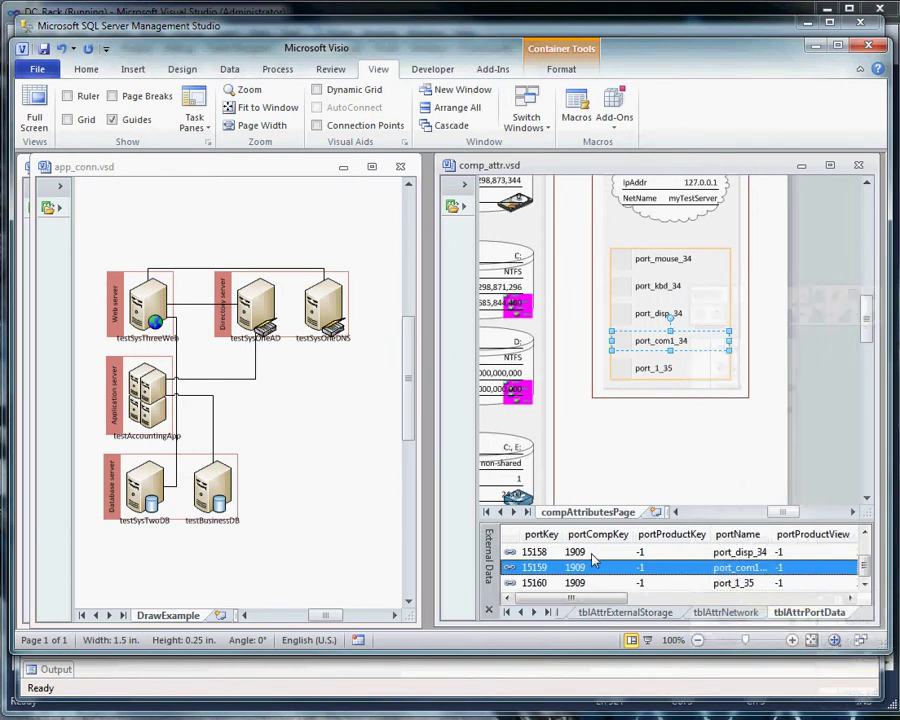
left_click_drag(590, 598, 773, 594)
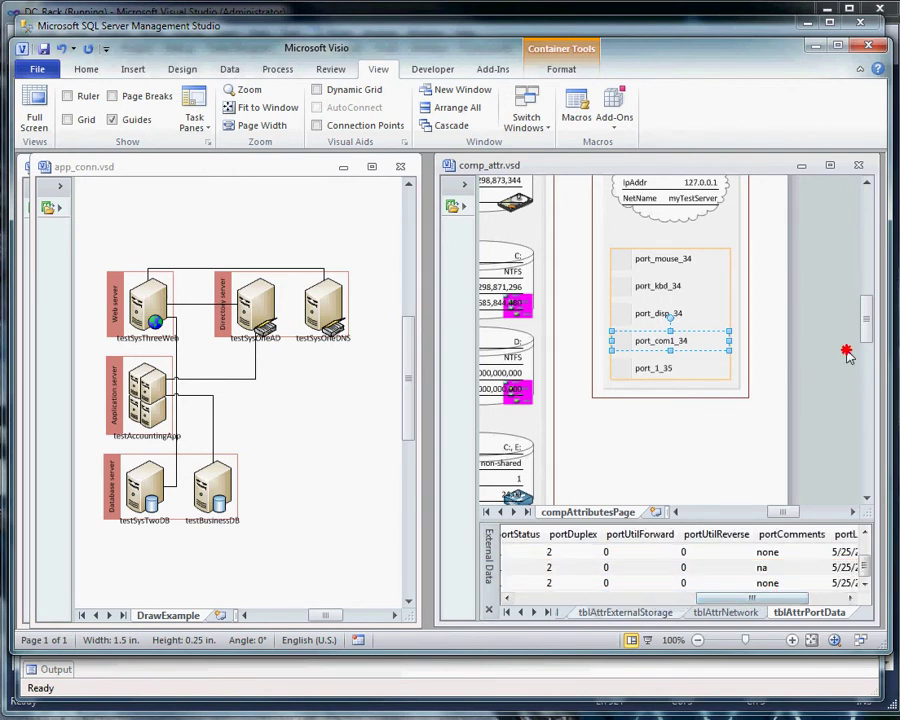
left_click_drag(868, 337, 866, 321)
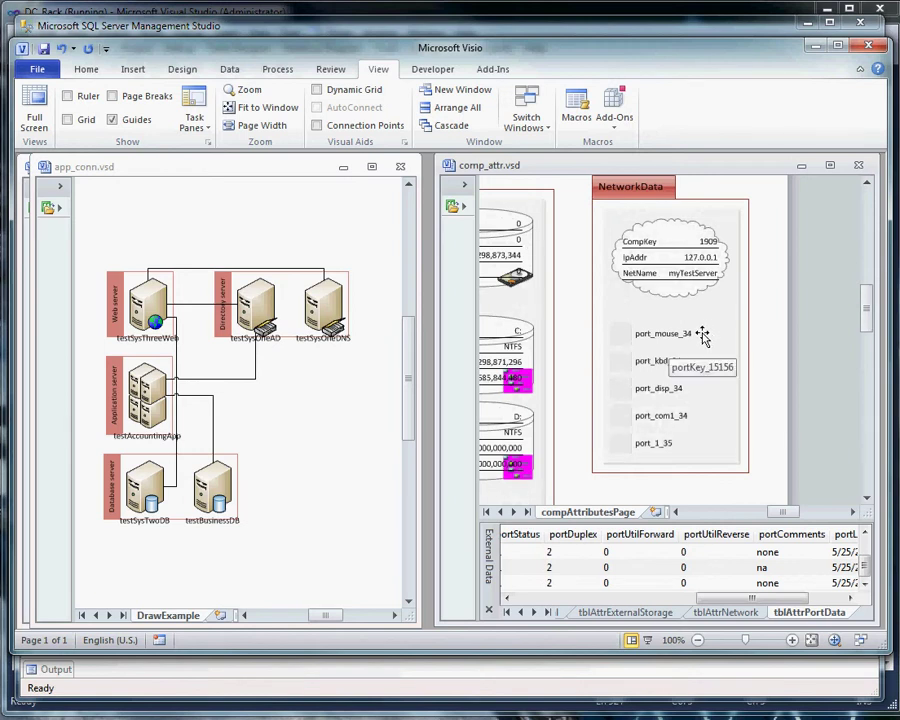
Select the port_mouse_34 port and the CompKey 1909 cloud shape, then switch to the Site Data window.
left_click(703, 336)
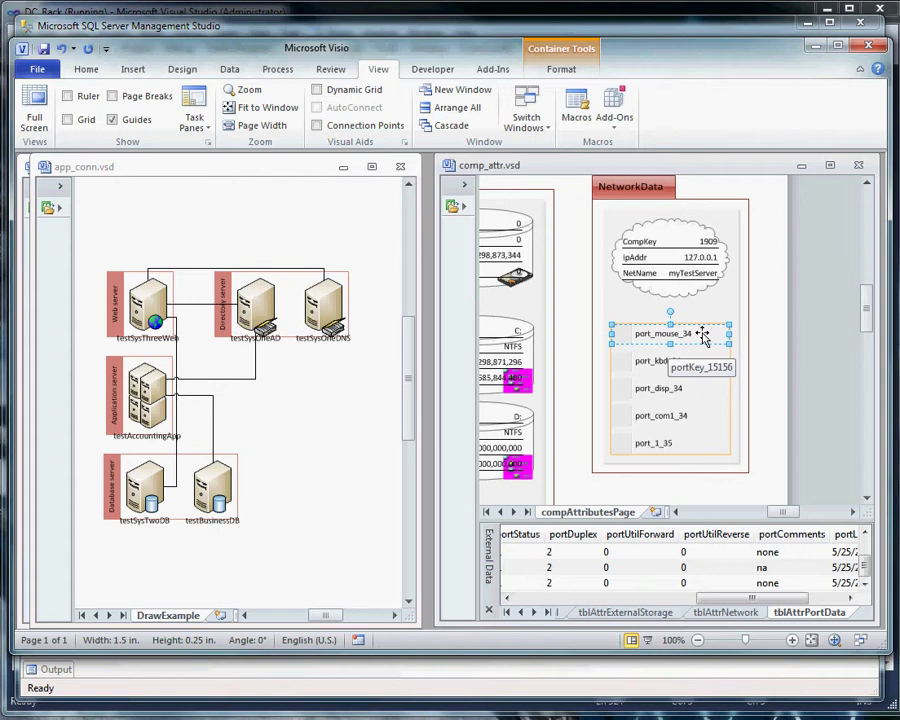
left_click(697, 292)
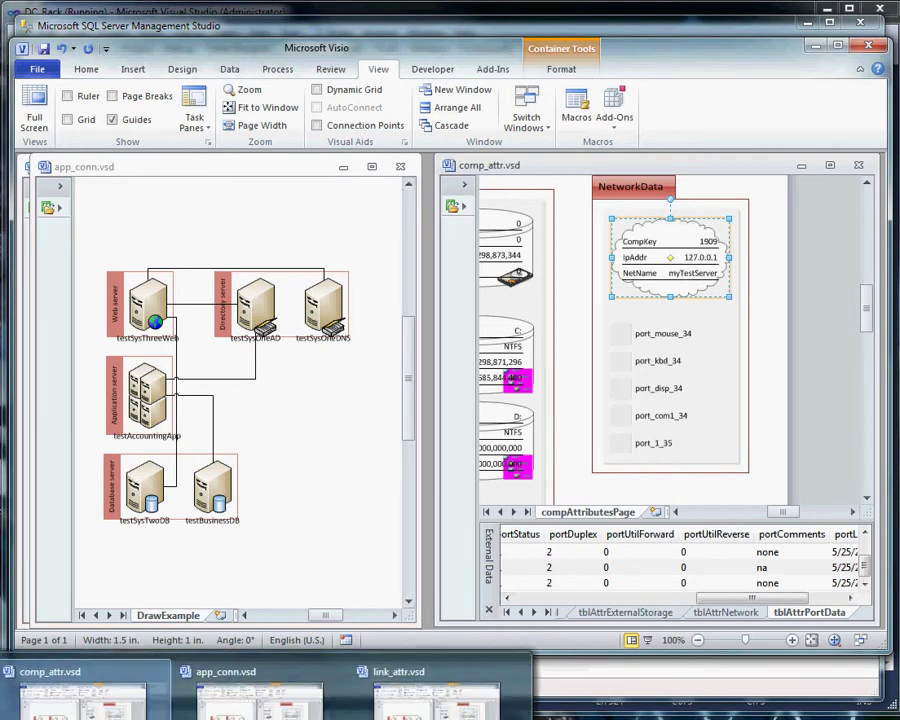
mouse_move(212, 715)
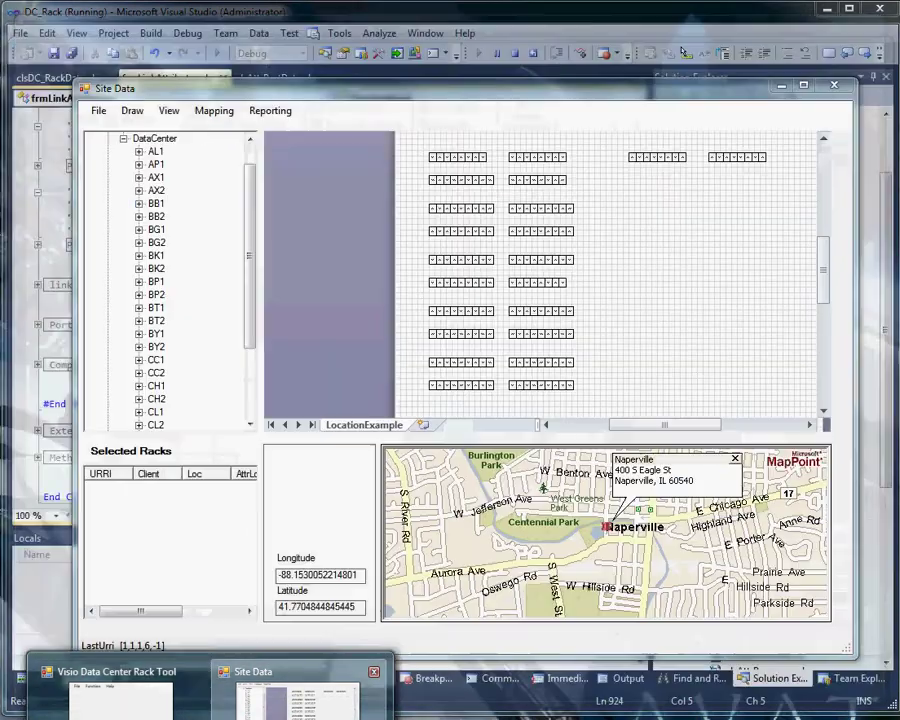
left_click(297, 698)
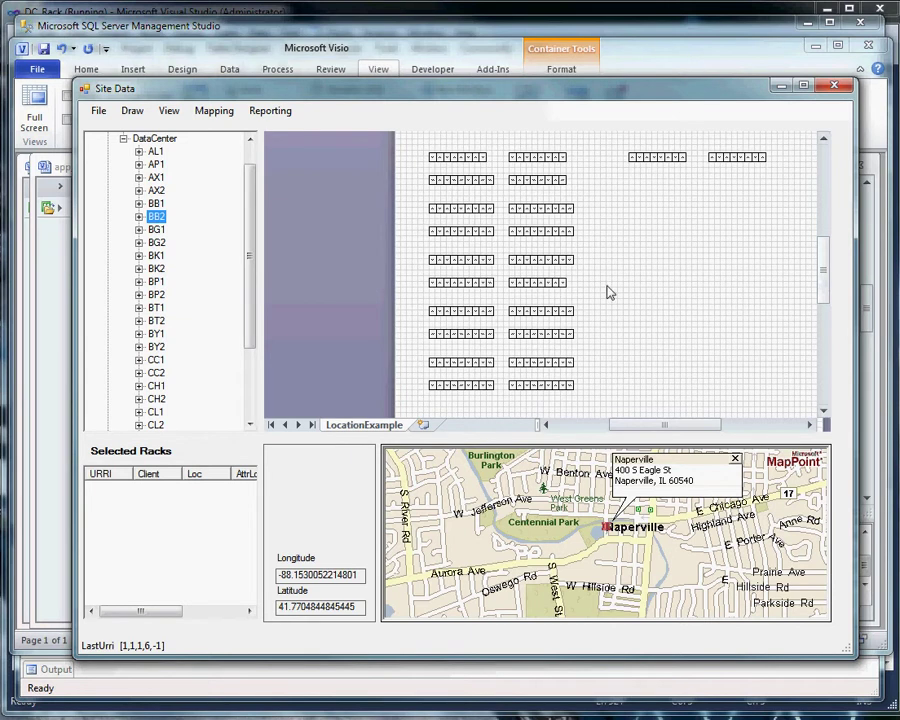
Choose racks BB06 and BB07 in row BB1 and draw their rack elevations, accepting the data summary.
left_click(155, 204)
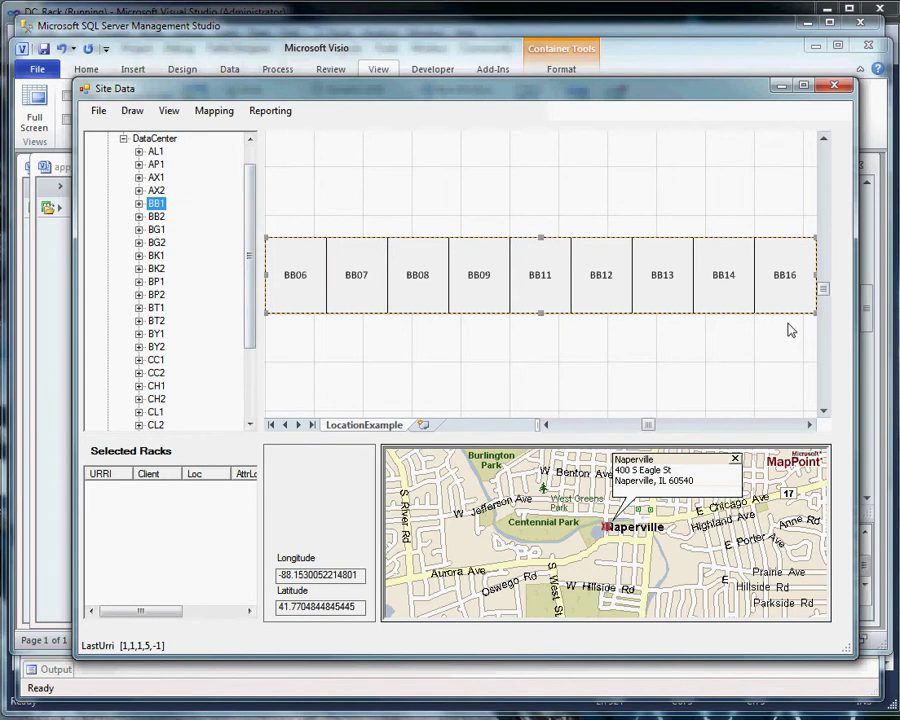
left_click(293, 291)
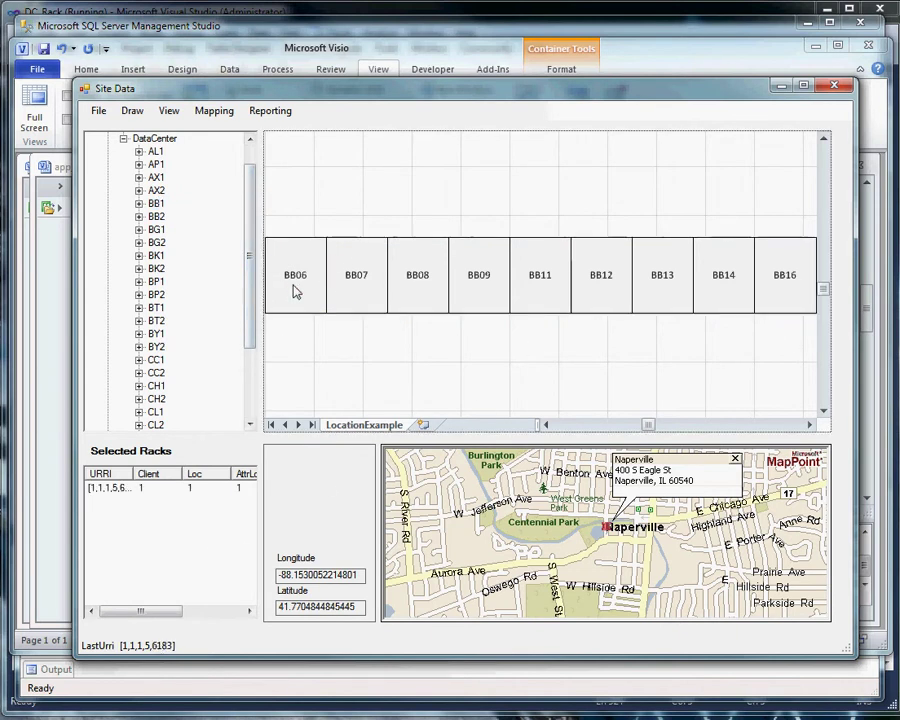
left_click(352, 274)
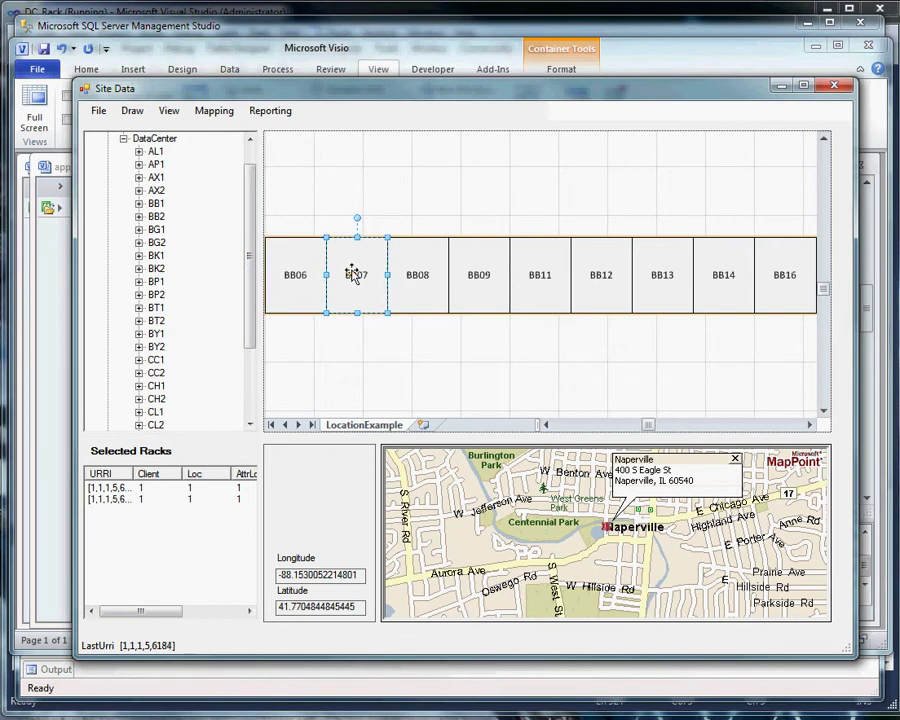
left_click(132, 110)
left_click(150, 128)
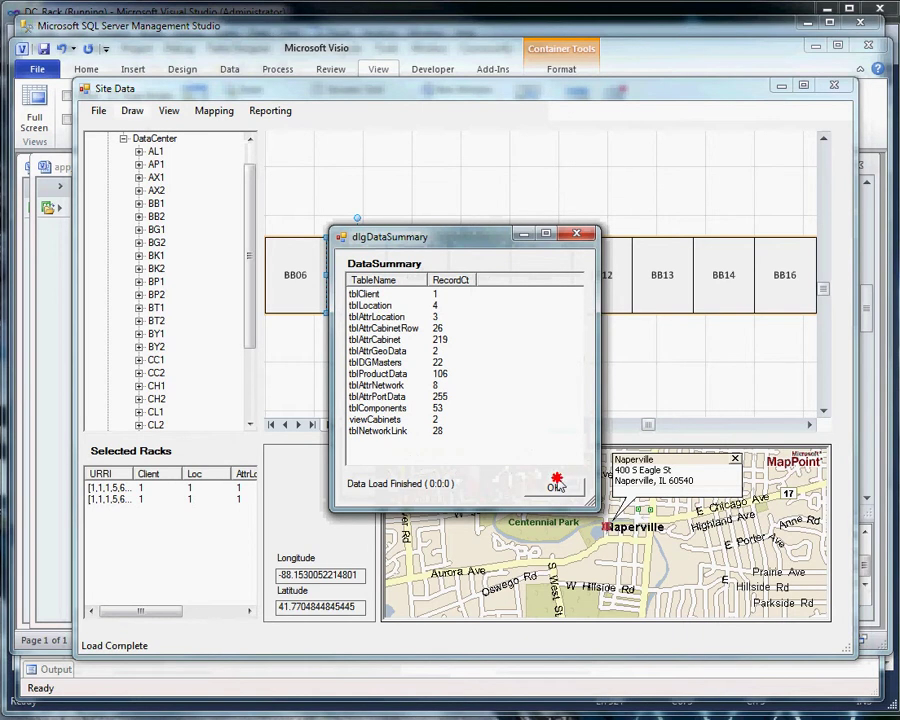
left_click(553, 487)
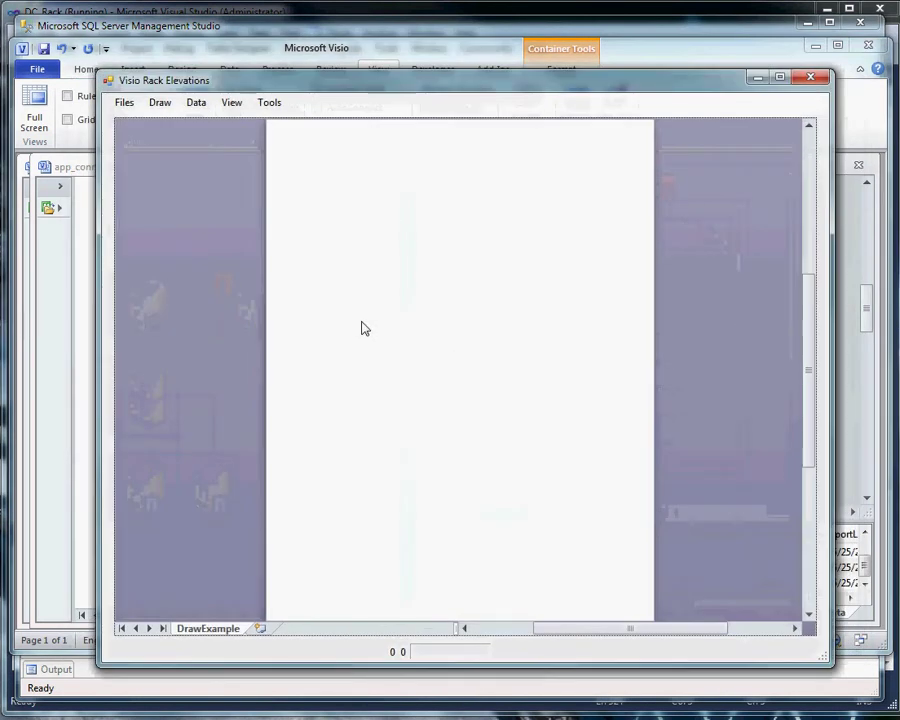
Draw the rear view of racks BB06 and BB07 on the ElevRow_BB1_2 page.
left_click(159, 102)
left_click(184, 139)
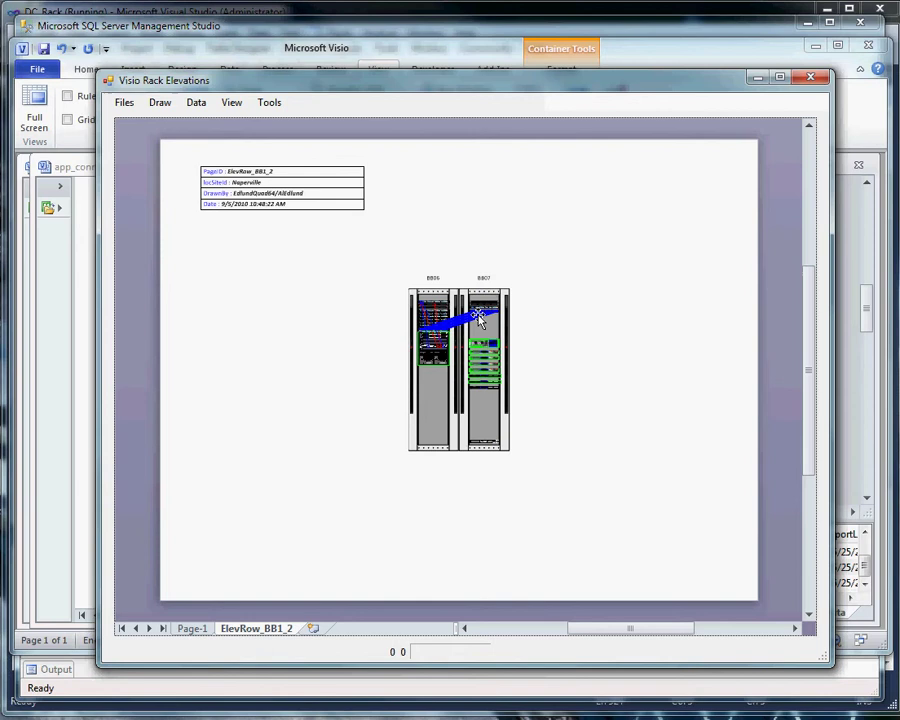
Zoom in on the BB06 and BB07 rear elevations and select BB07's top green server.
left_click(483, 328)
scroll(478, 330, "up", 3)
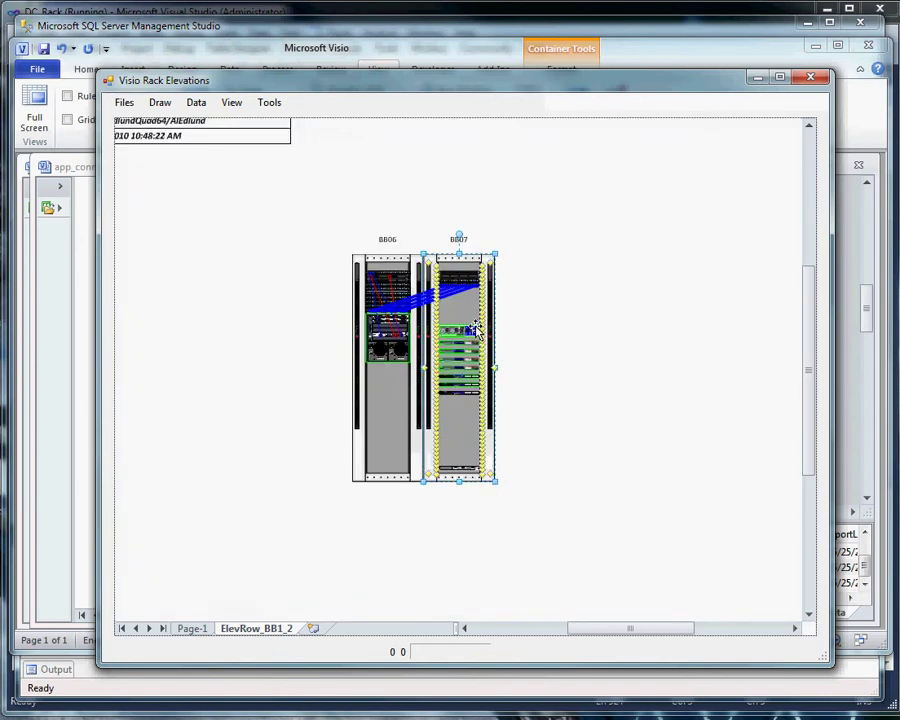
left_click(641, 312)
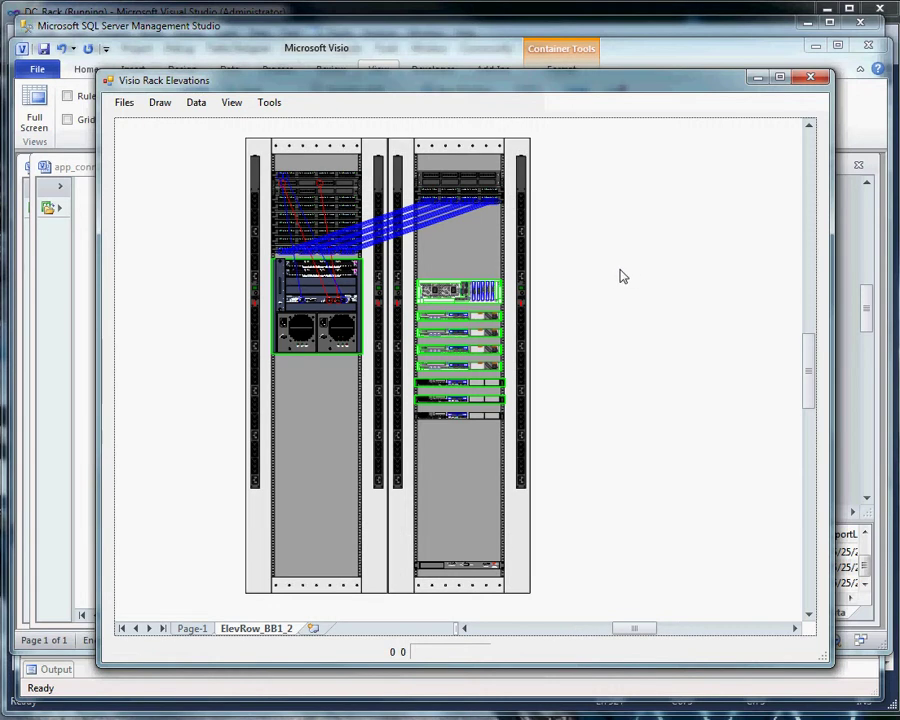
left_click(441, 292)
left_click(196, 104)
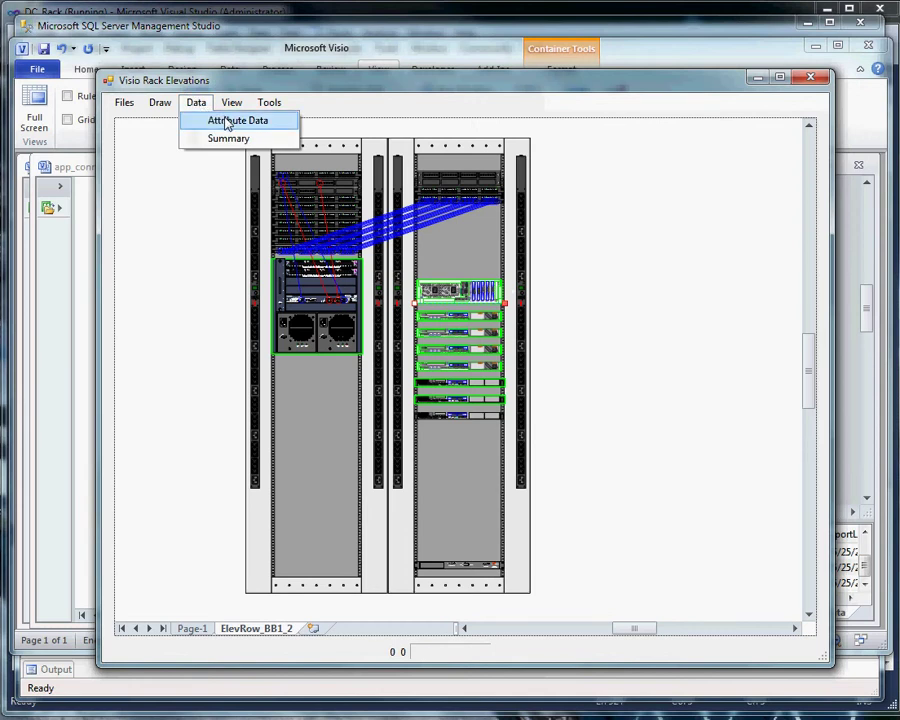
left_click(176, 186)
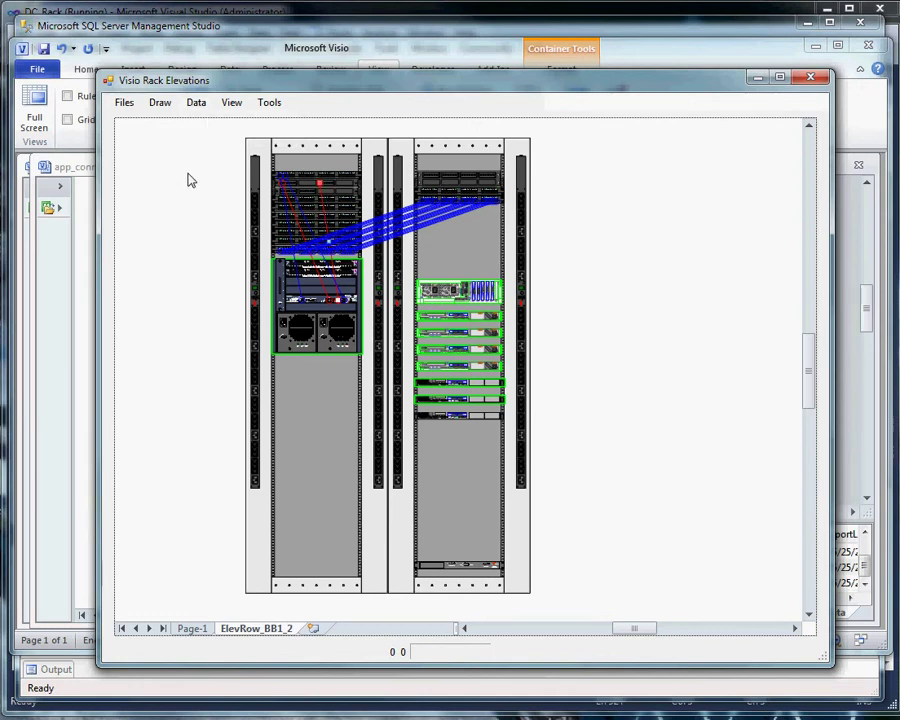
Open the selected link's Attribute Data to show link 6814, cable 01867, in Network Link Attributes.
left_click(199, 104)
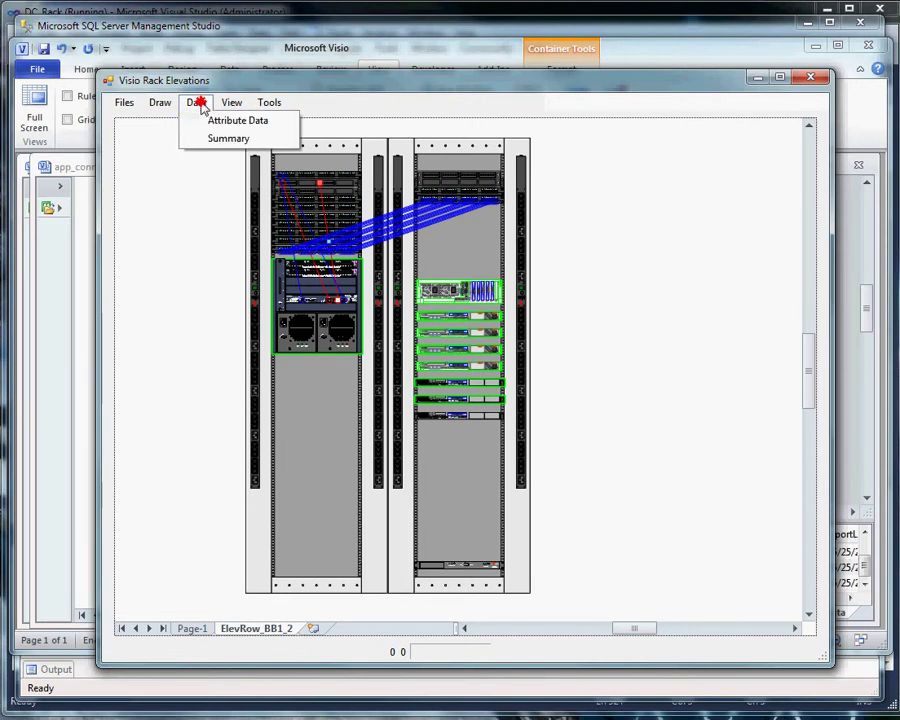
left_click(213, 124)
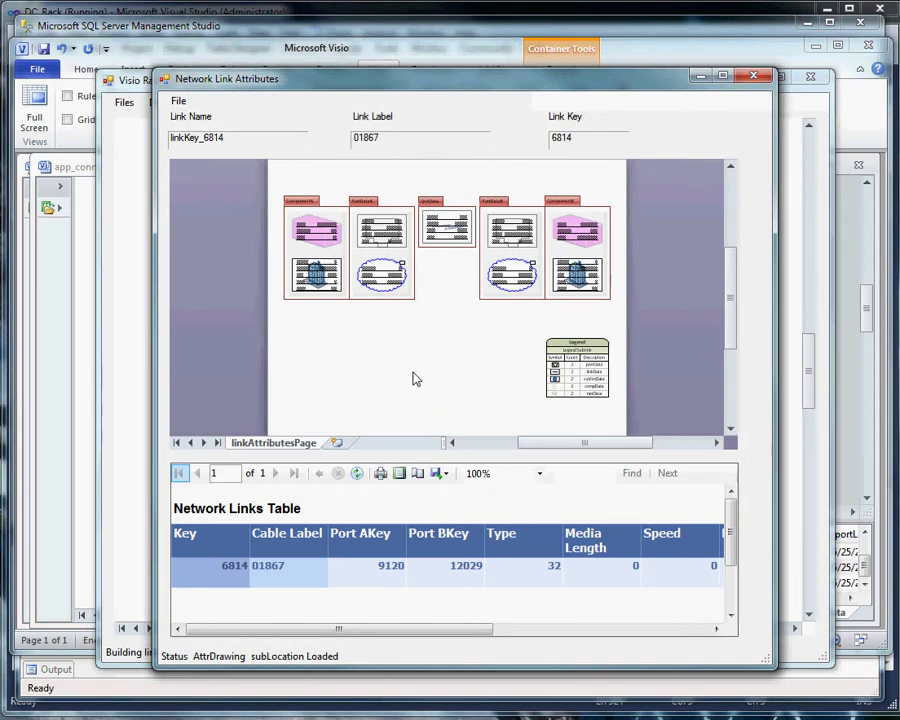
Load link 6814's LinkData record and scroll the table to Latency, PLState and Comments.
left_click(453, 240)
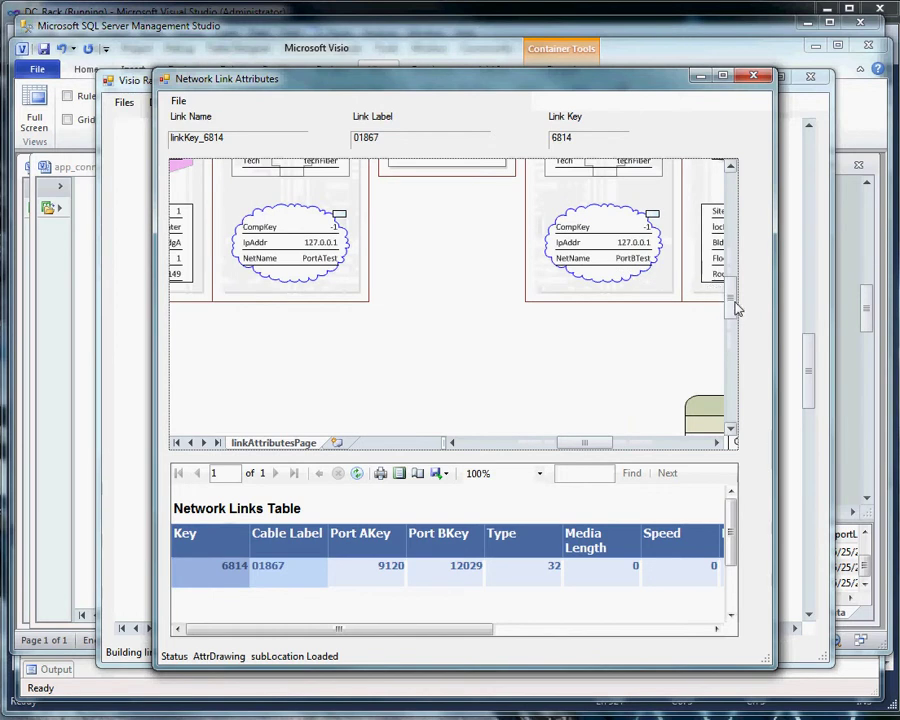
left_click_drag(736, 308, 733, 281)
left_click(443, 290)
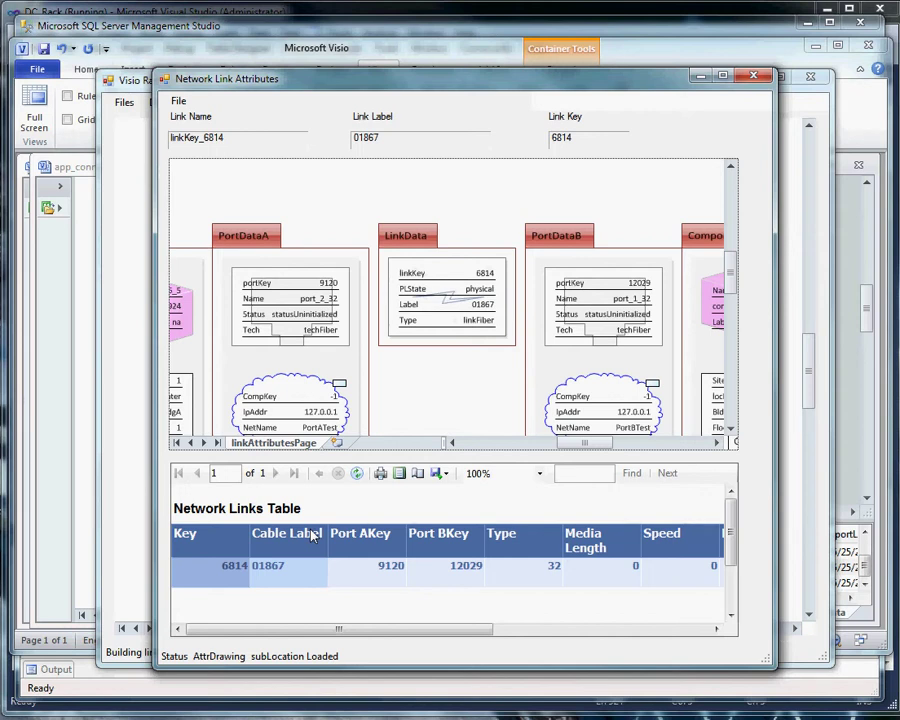
left_click_drag(337, 630, 478, 633)
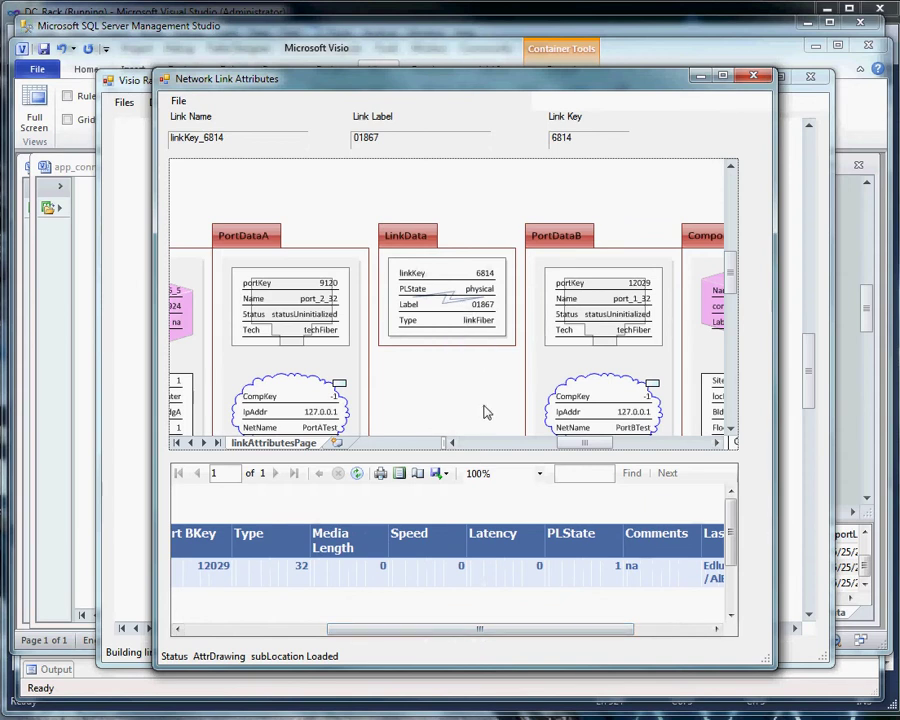
Scroll left to ComponentA and load the Port Data Table for ports 9120 and 12029.
left_click(567, 446)
left_click_drag(567, 446, 552, 444)
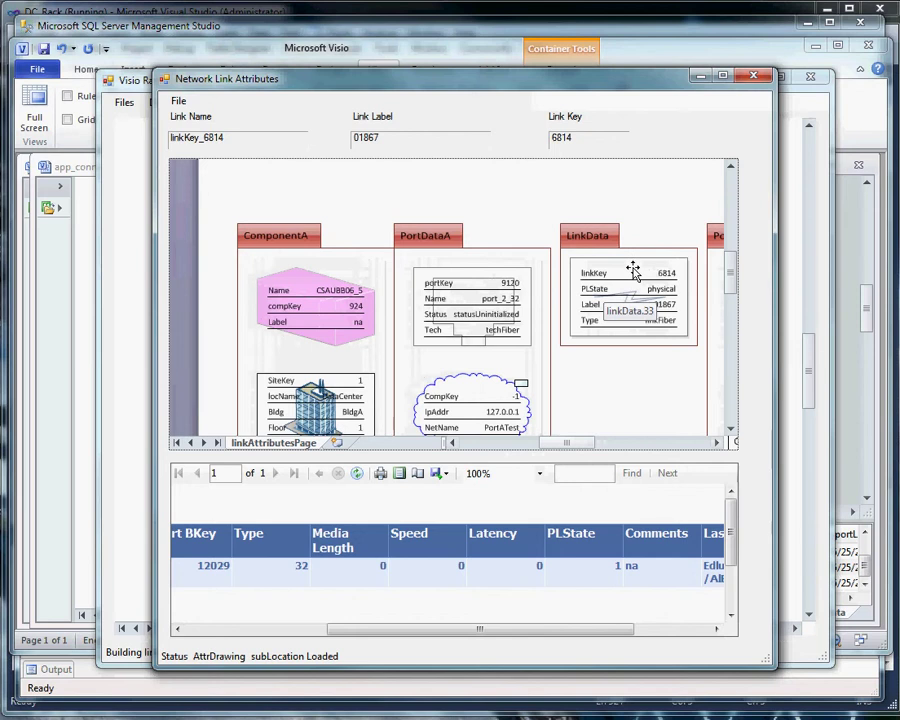
left_click(478, 302)
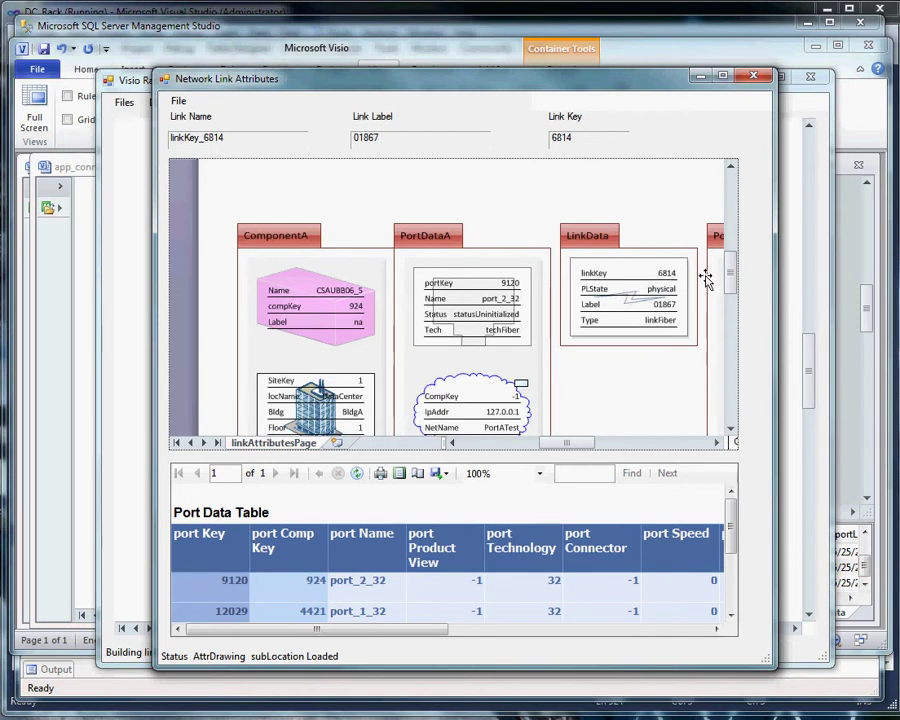
Show the Network Attributes Table with PortATest and PortBTest, keys 482 and 483, IP 127.0.0.1.
left_click_drag(731, 278, 735, 291)
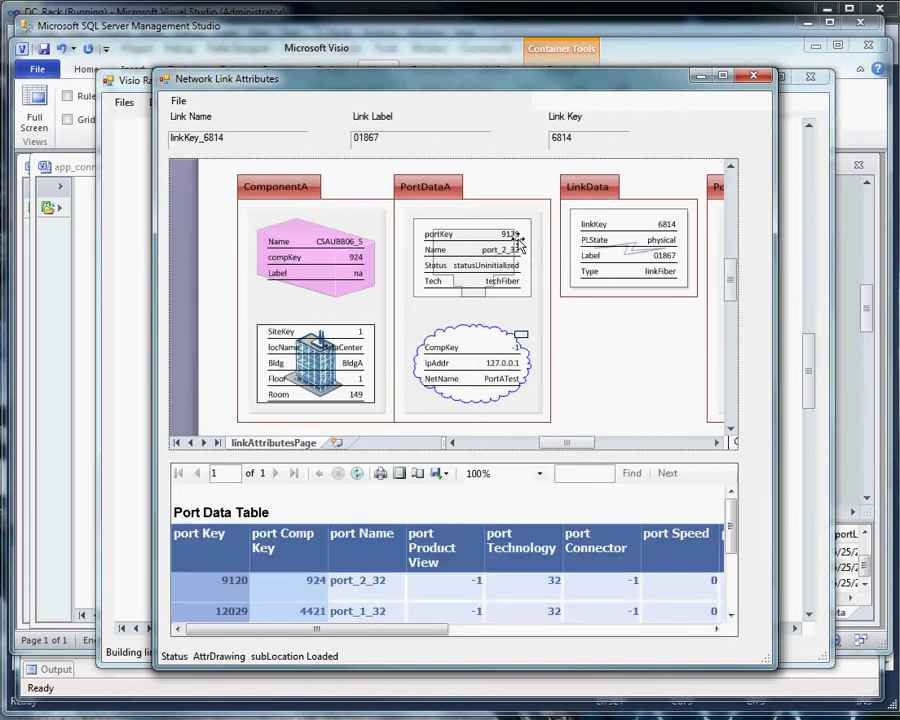
left_click(489, 362)
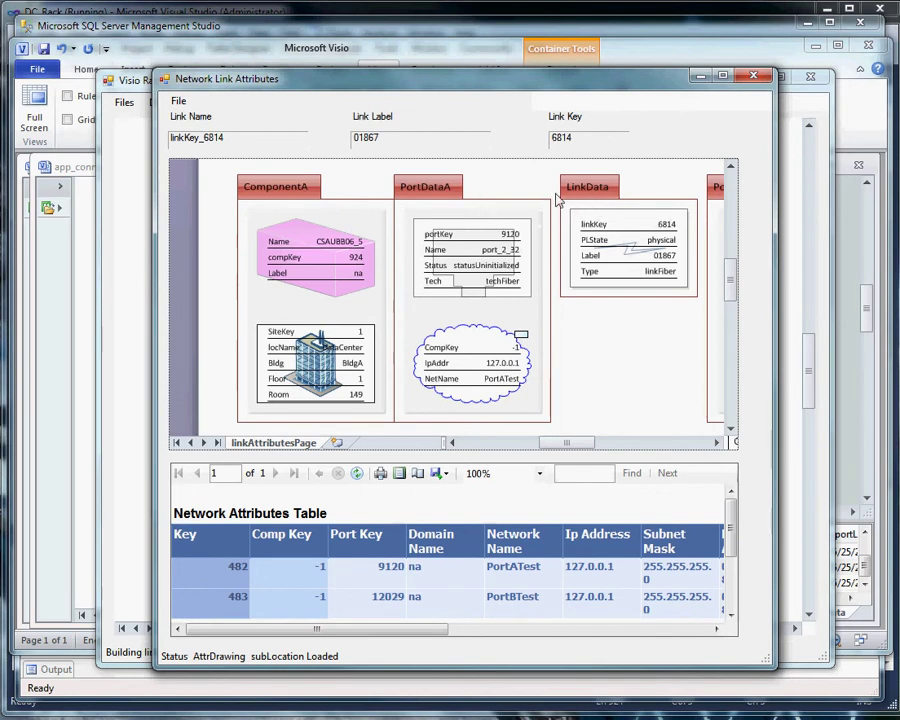
Load the CSAUBB06_5 Components Table, then the SubLocation table: DataCenter, BldgA, Floor 1, Room 149.
left_click(313, 252)
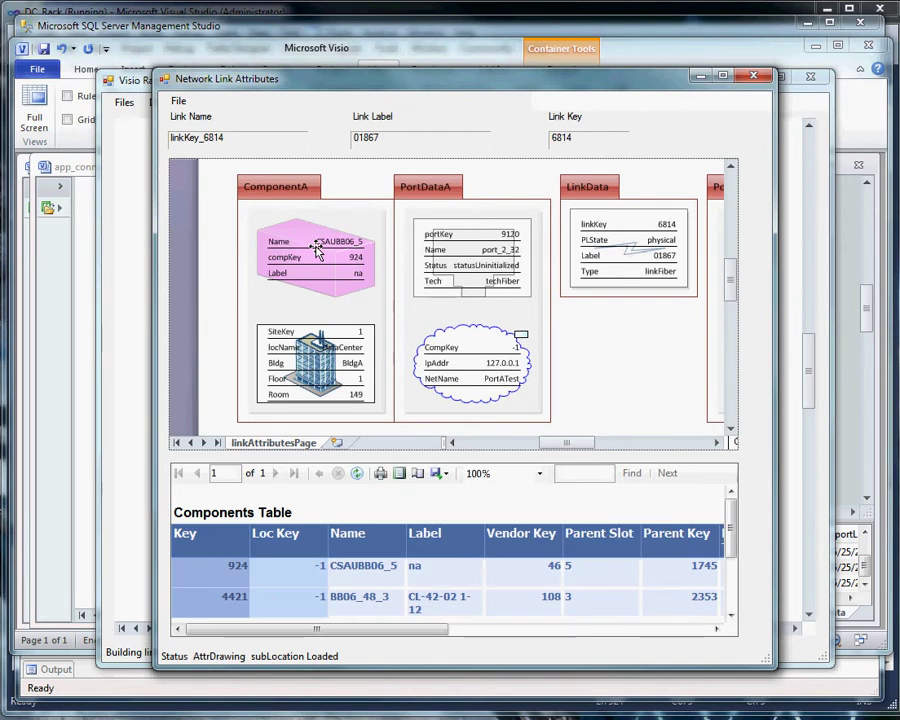
left_click(318, 358)
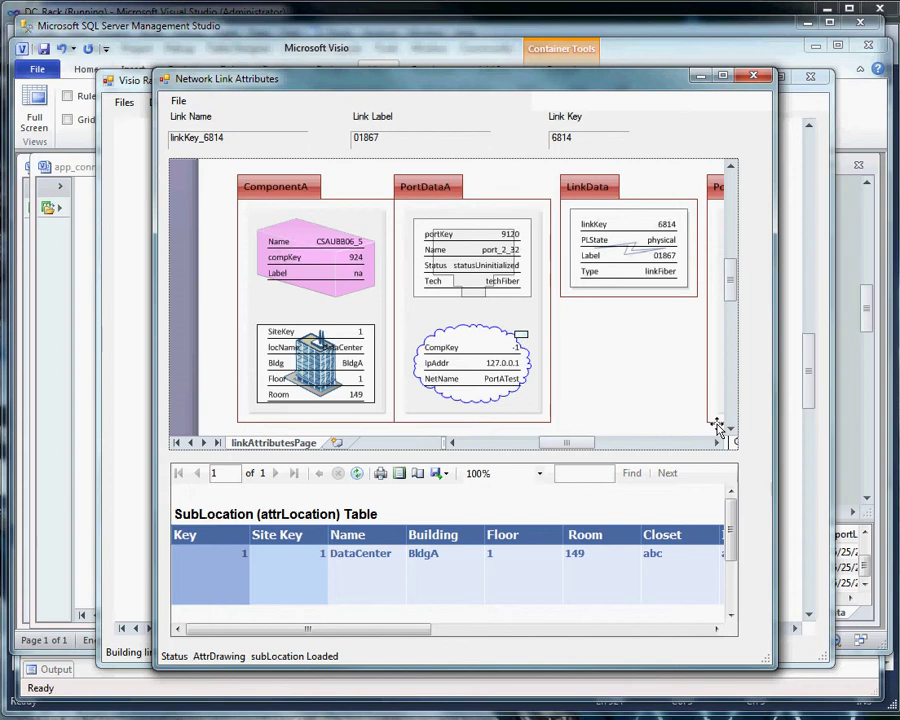
left_click(678, 300)
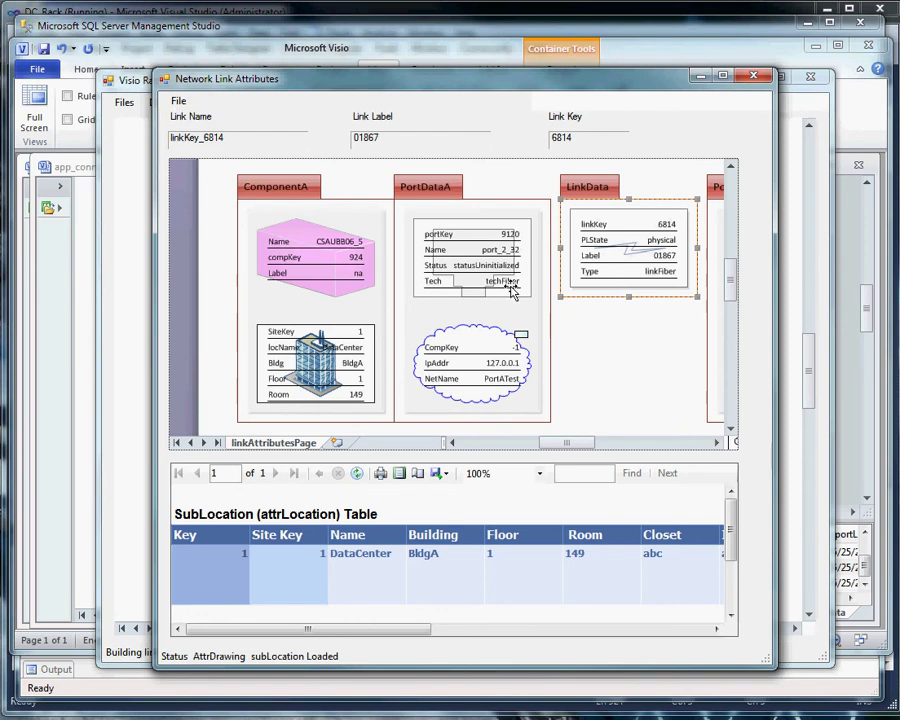
left_click(644, 361)
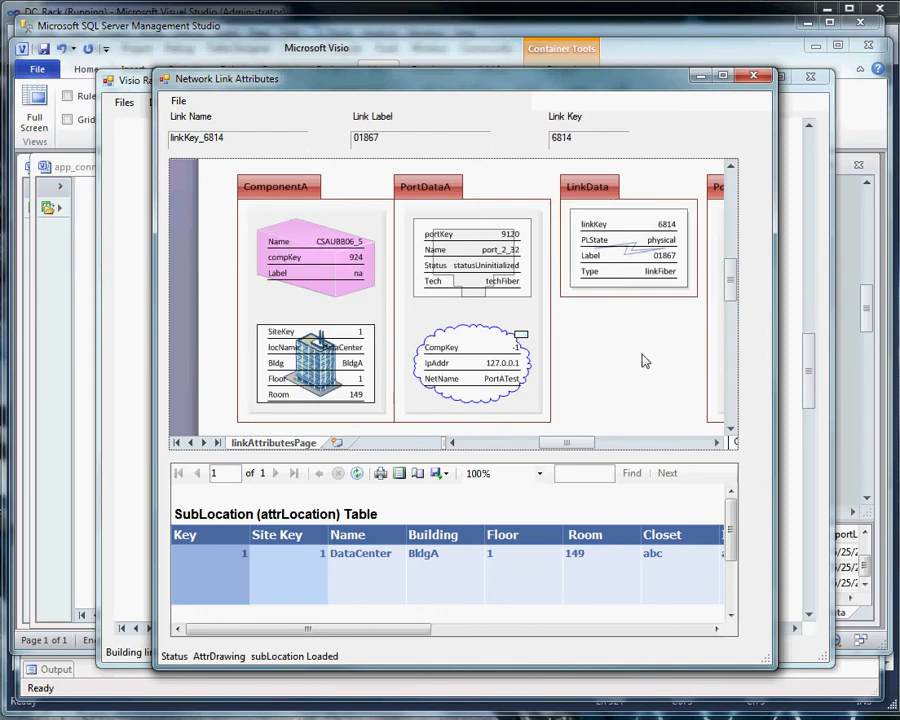